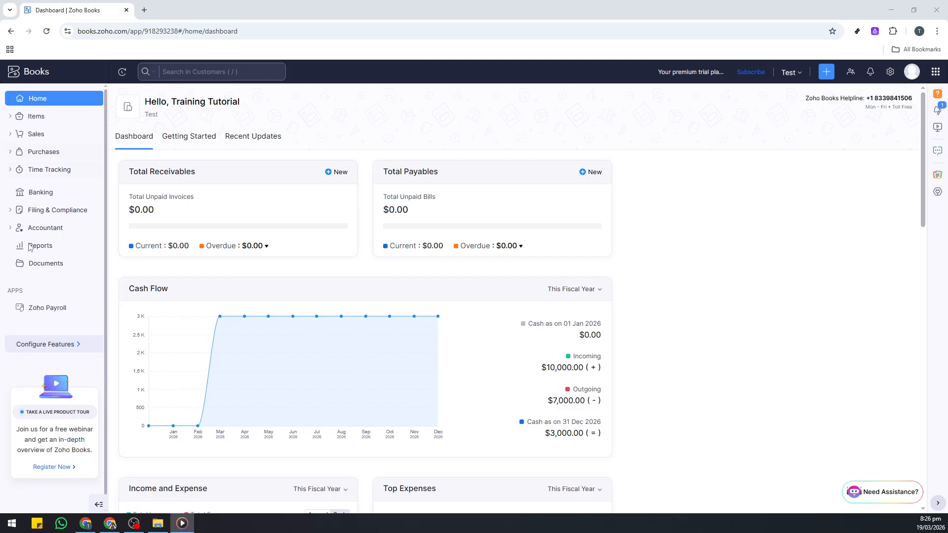
Step: Go from Zoho Books into Zoho Payroll and open its employee list
drag(8, 290, 22, 294)
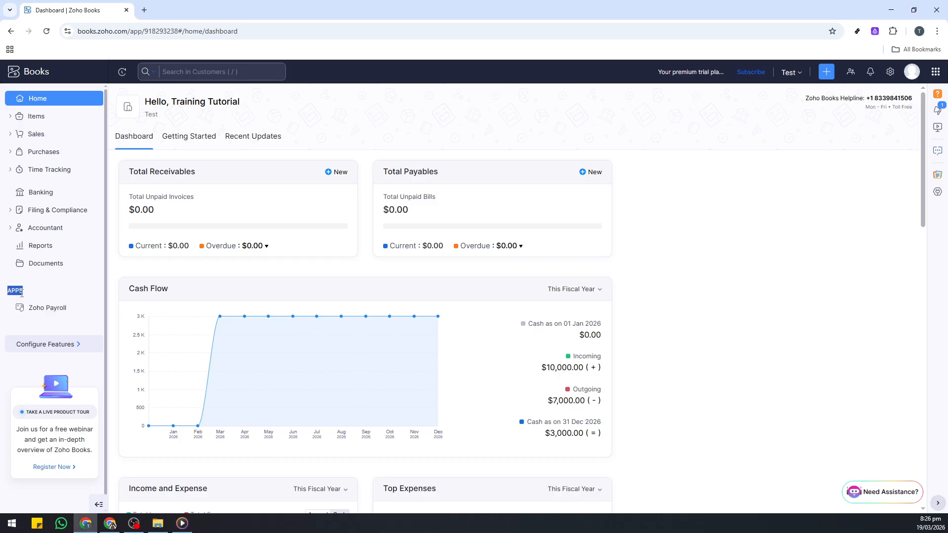
click(32, 296)
click(51, 313)
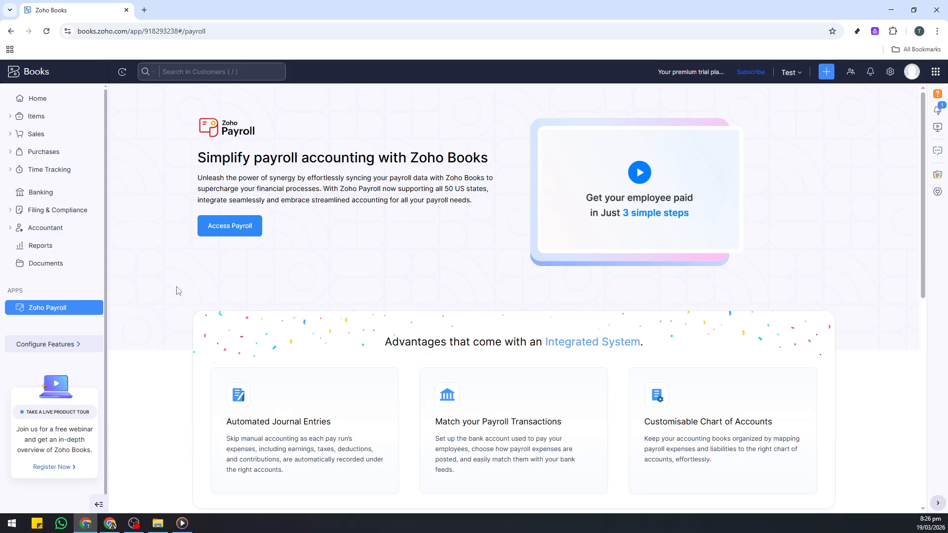
click(229, 232)
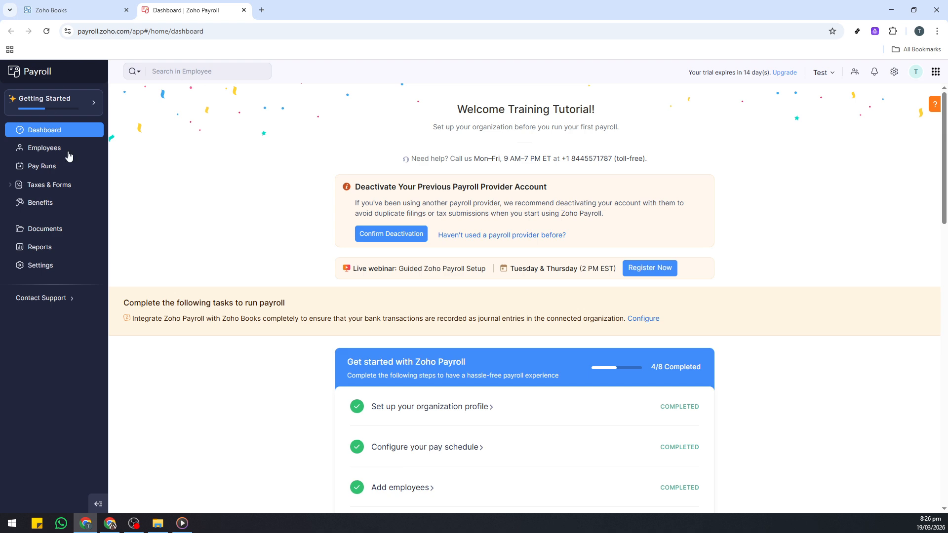
click(51, 153)
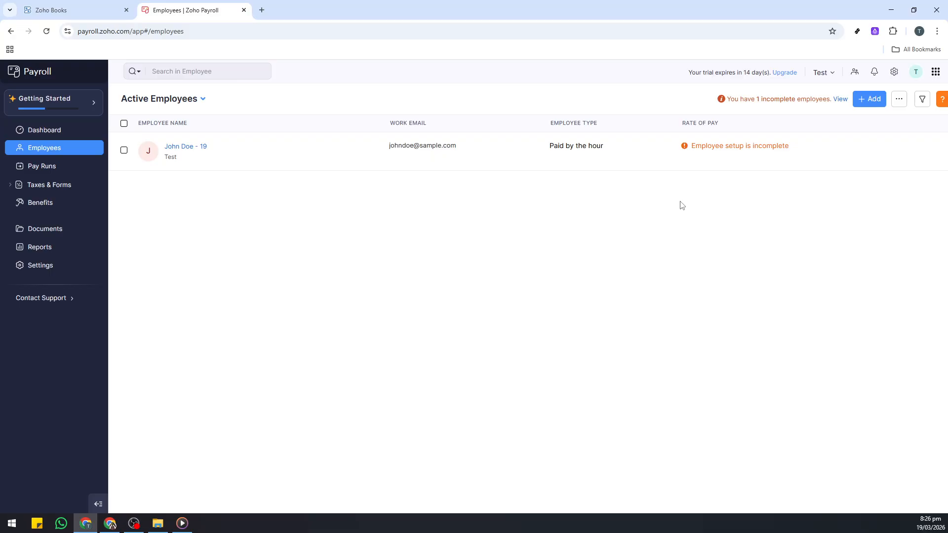
Step: Start adding a new employee and enter the employee's first and last name
click(868, 101)
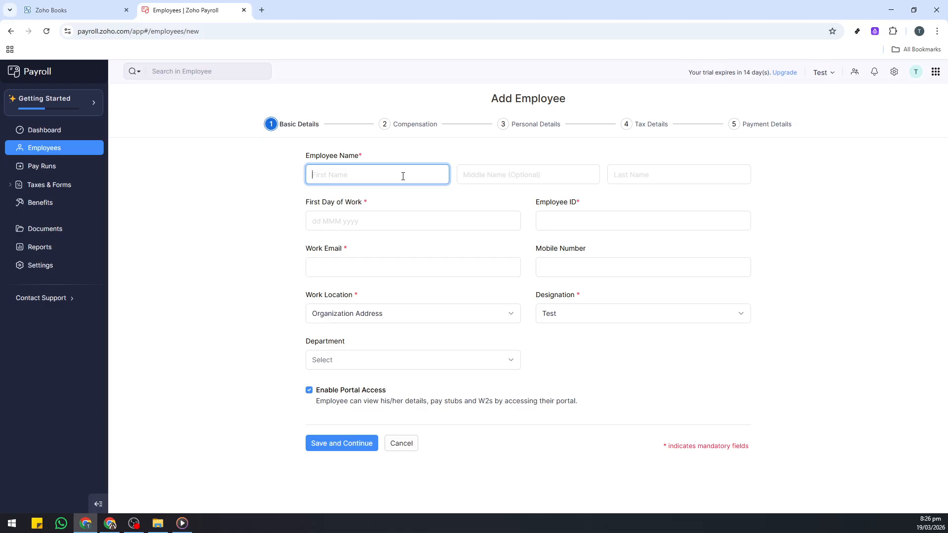
text(John)
click(669, 174)
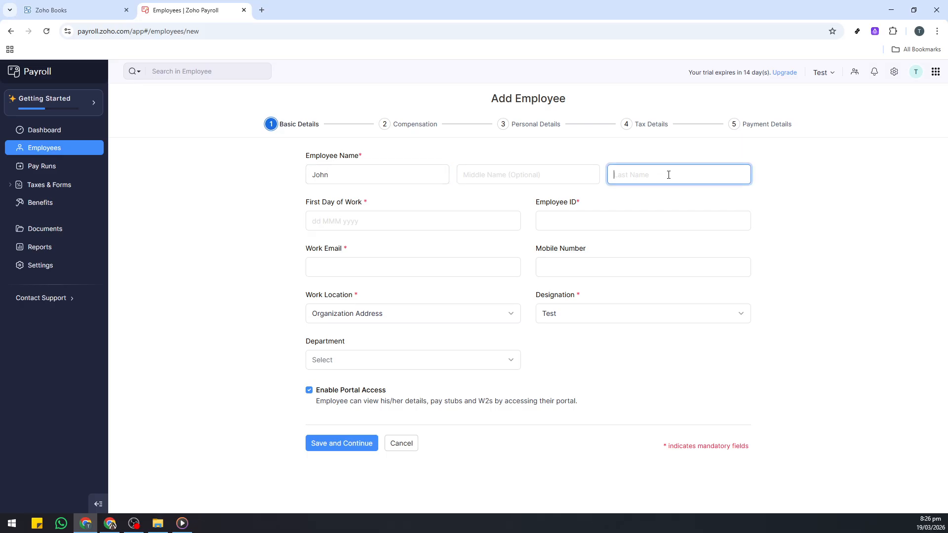
text(Doe)
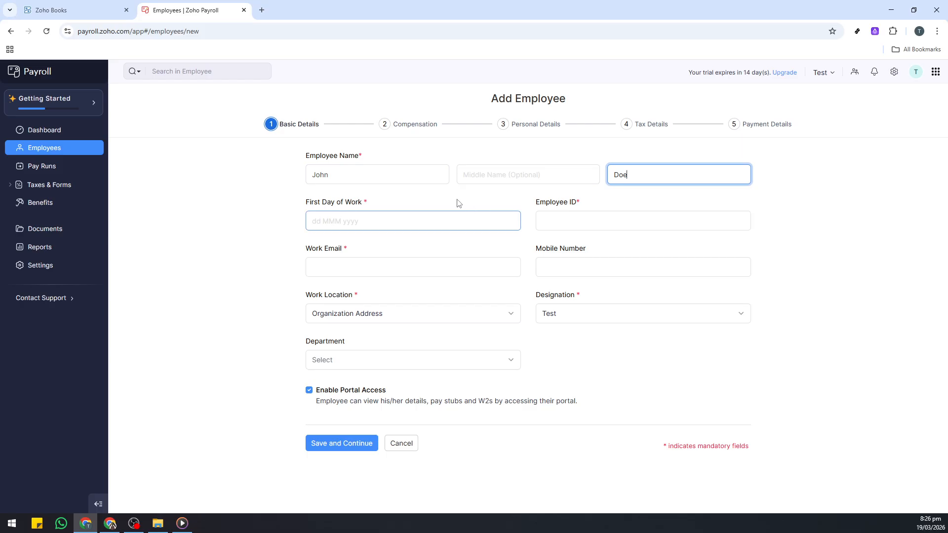
Step: Set the new employee's first day of work to 08 Mar 2026 and enter the employee ID
drag(314, 204, 347, 224)
click(347, 224)
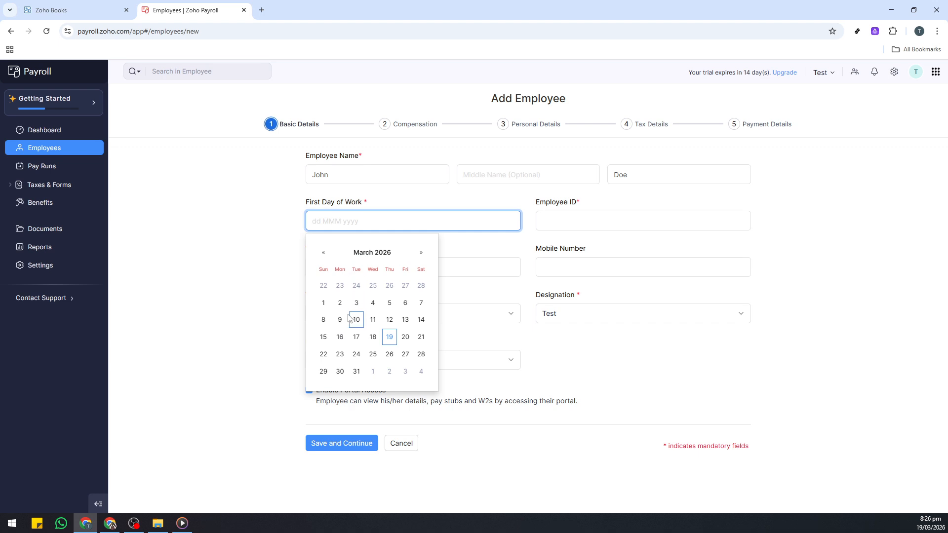
click(325, 322)
click(424, 267)
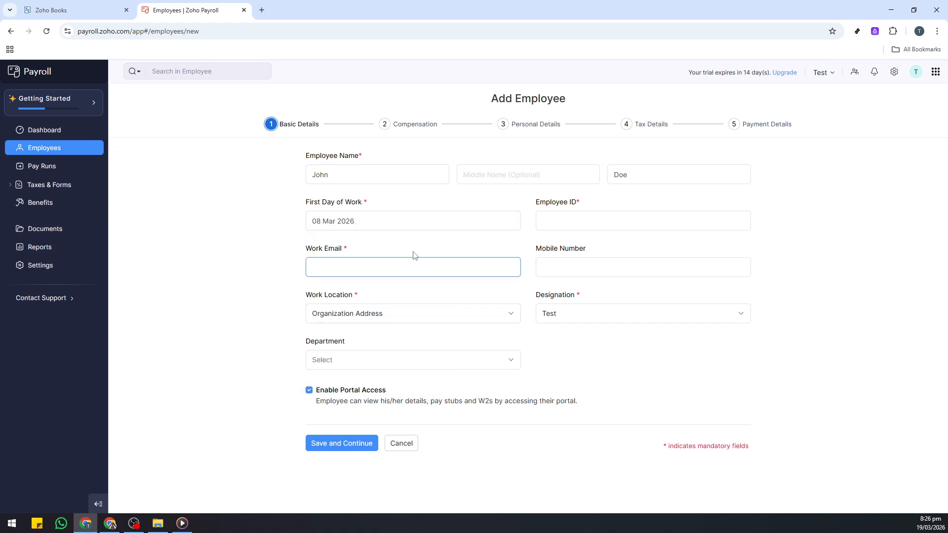
click(563, 227)
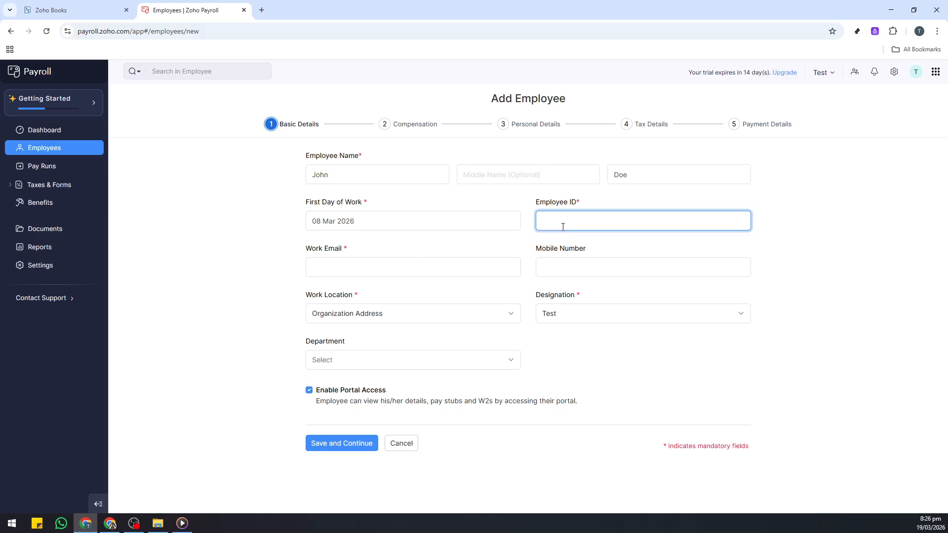
text(S21)
click(444, 243)
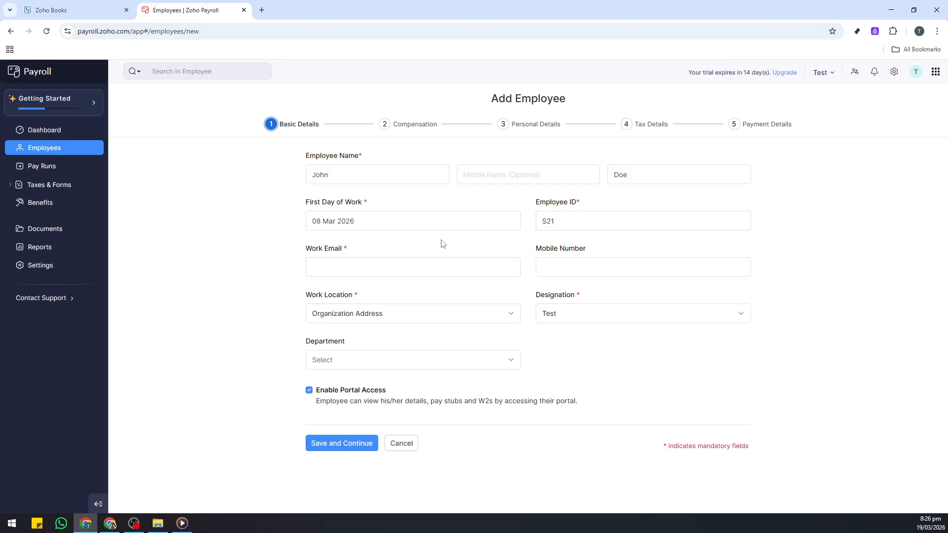
Step: Fill in the new employee's work email and mobile number
click(376, 271)
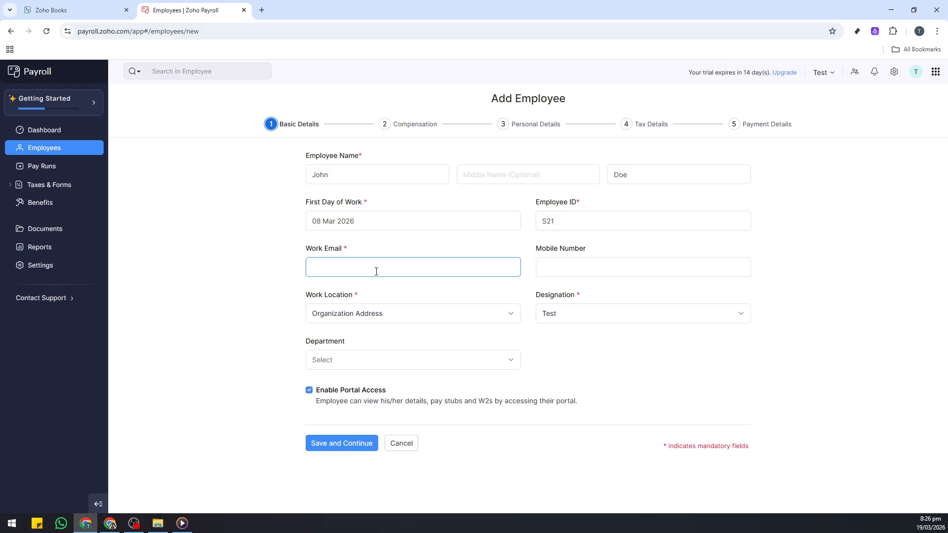
text(jo)
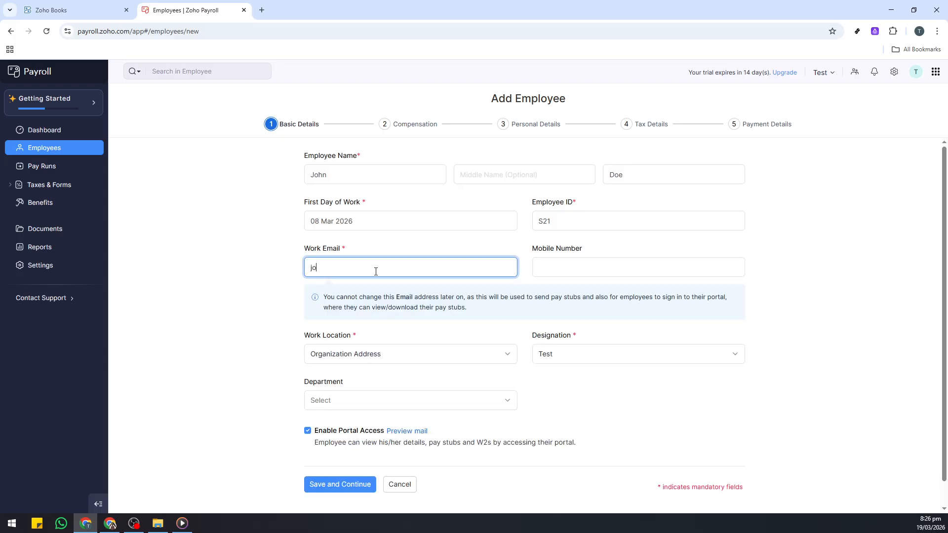
text(hndoe@sample.comk)
click(539, 269)
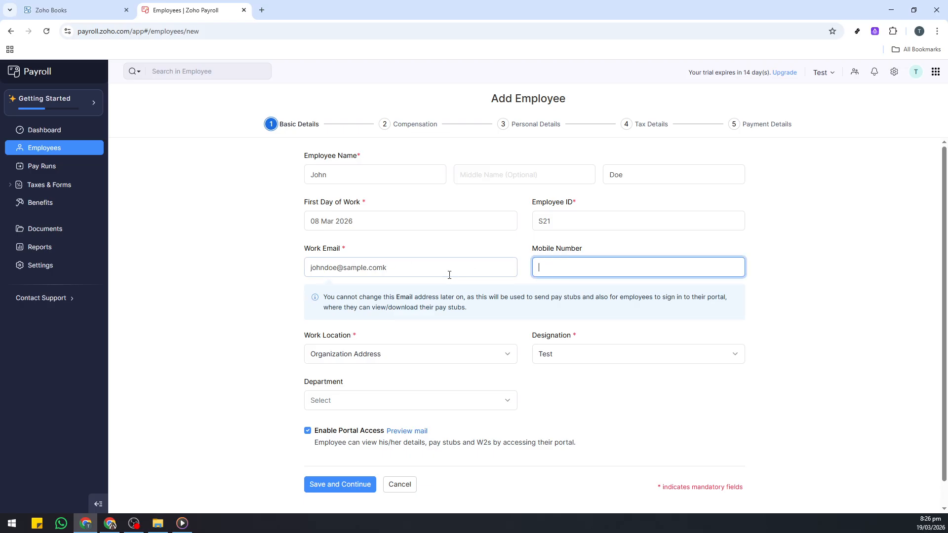
click(464, 270)
key(BackSpace)
click(559, 275)
text(93131)
Step: Check the work location choices, keep Organization Address, and try to save the basic details without choosing a department
click(390, 355)
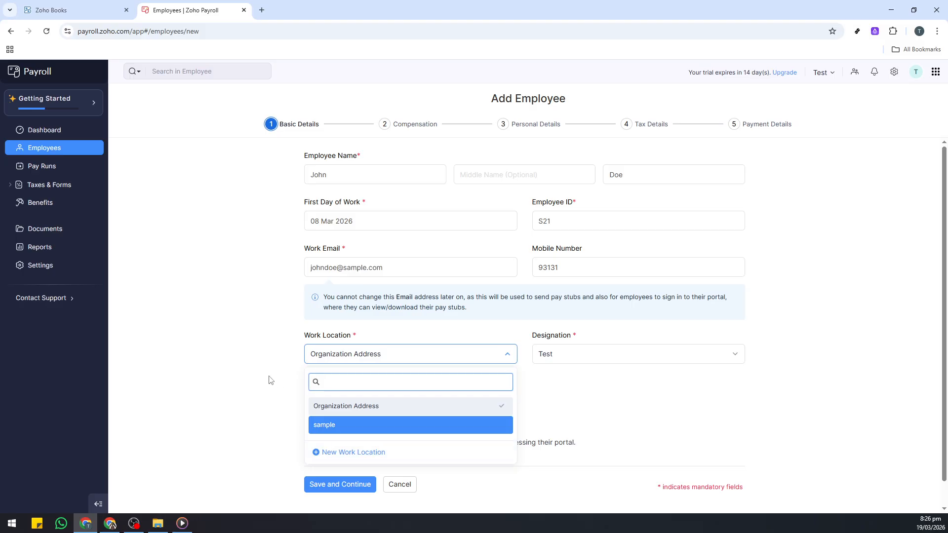
click(281, 378)
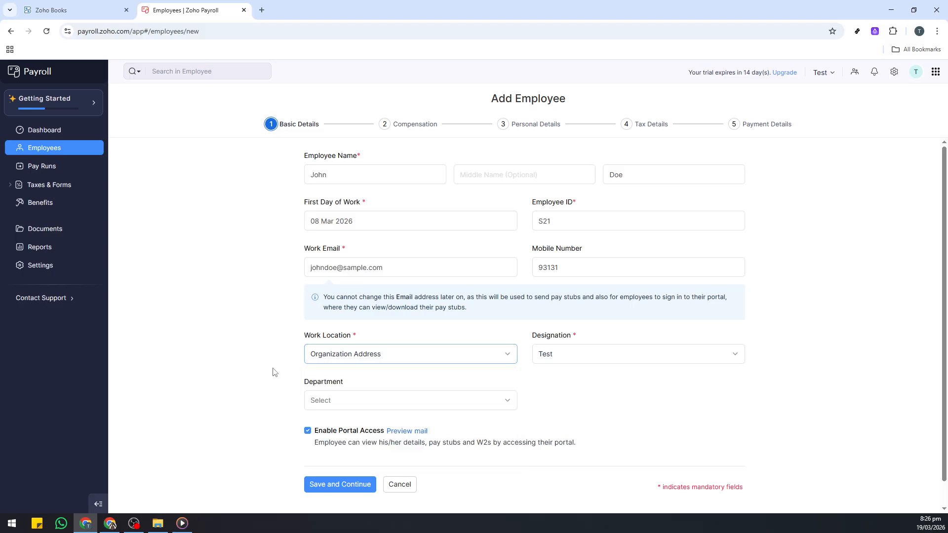
triple_click(549, 340)
click(583, 382)
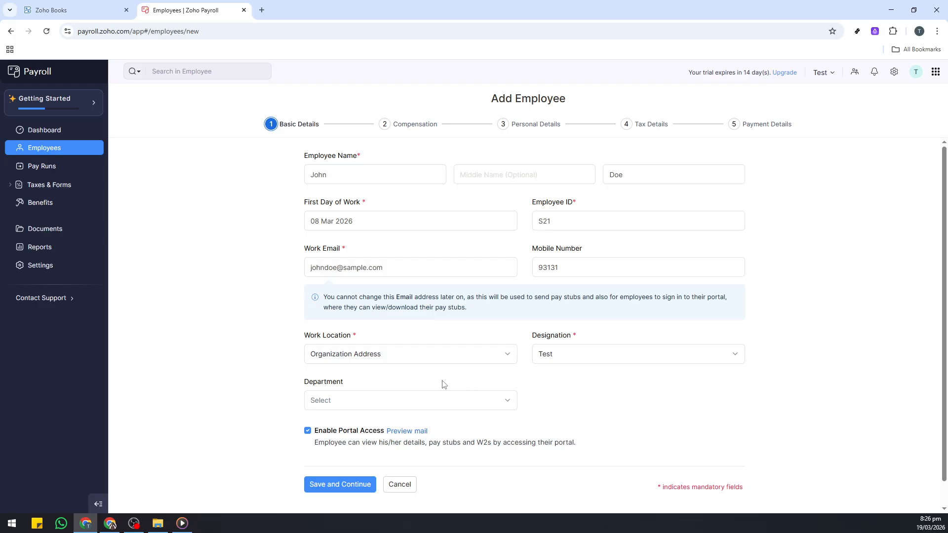
drag(304, 380, 356, 384)
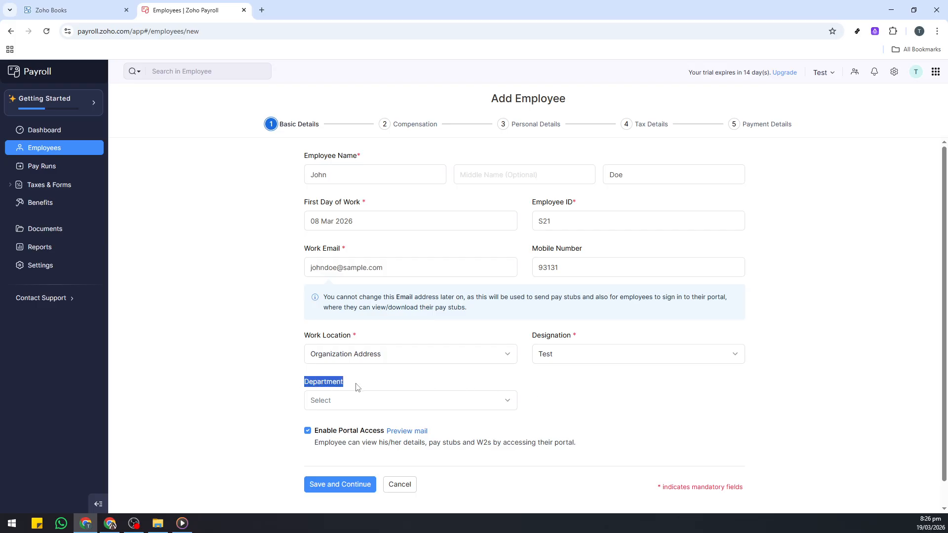
click(285, 400)
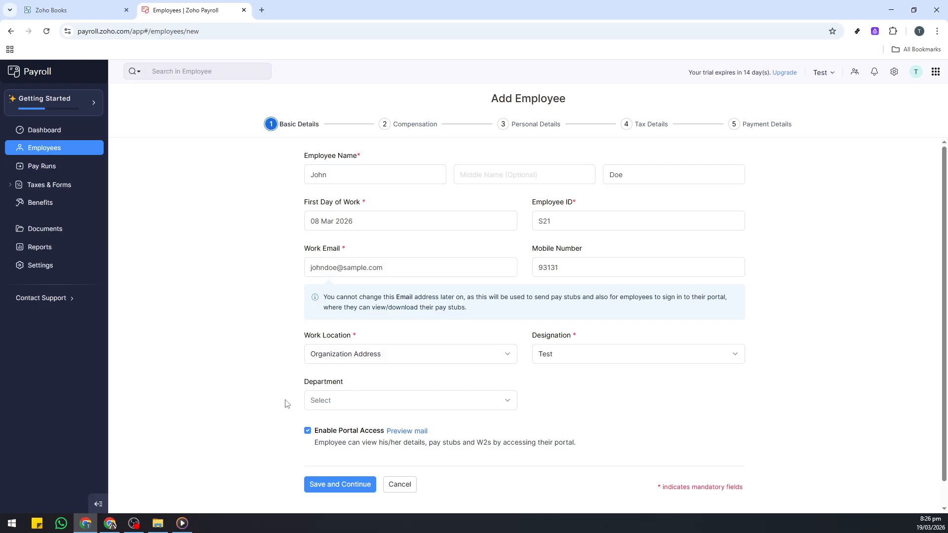
click(330, 486)
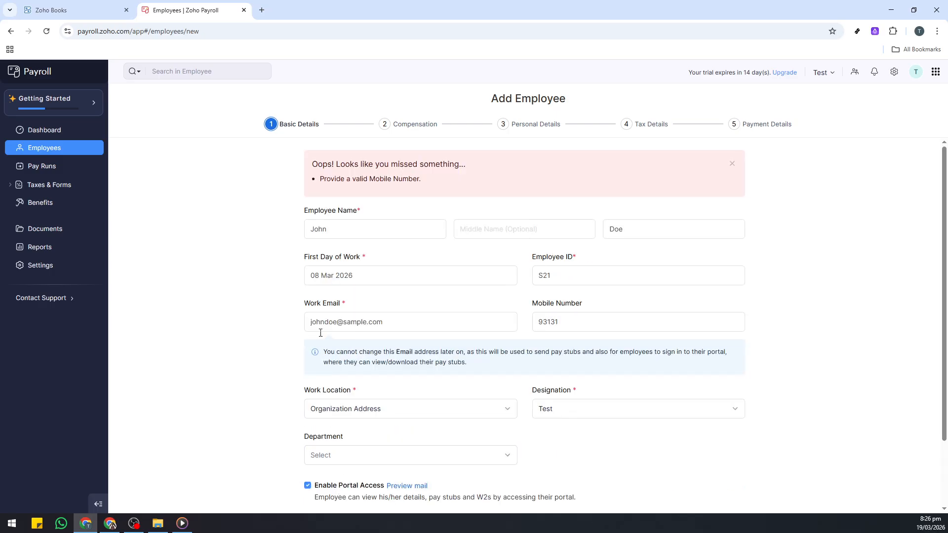
Step: Dismiss the form's notice and review the Compensation and Personal Details stages of the employee setup
click(732, 164)
double_click(397, 124)
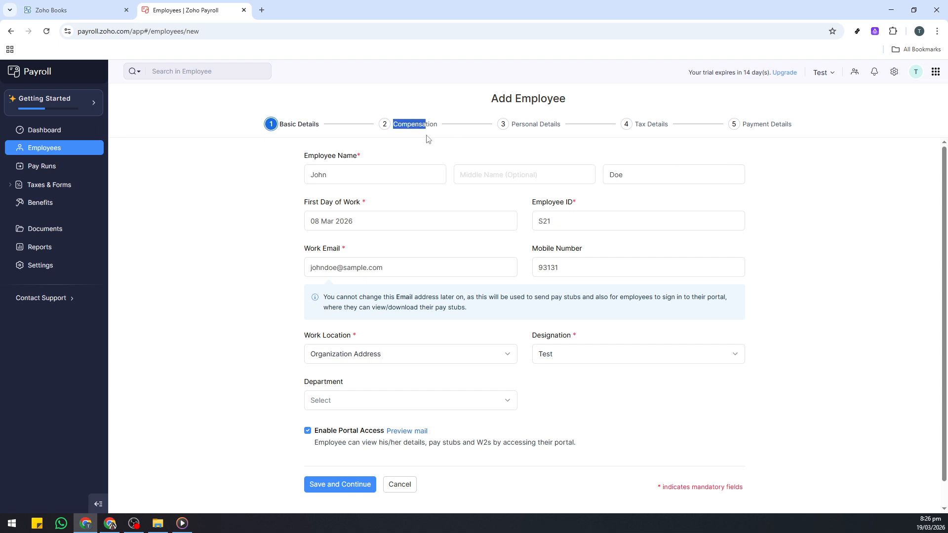
click(437, 137)
drag(515, 124, 563, 127)
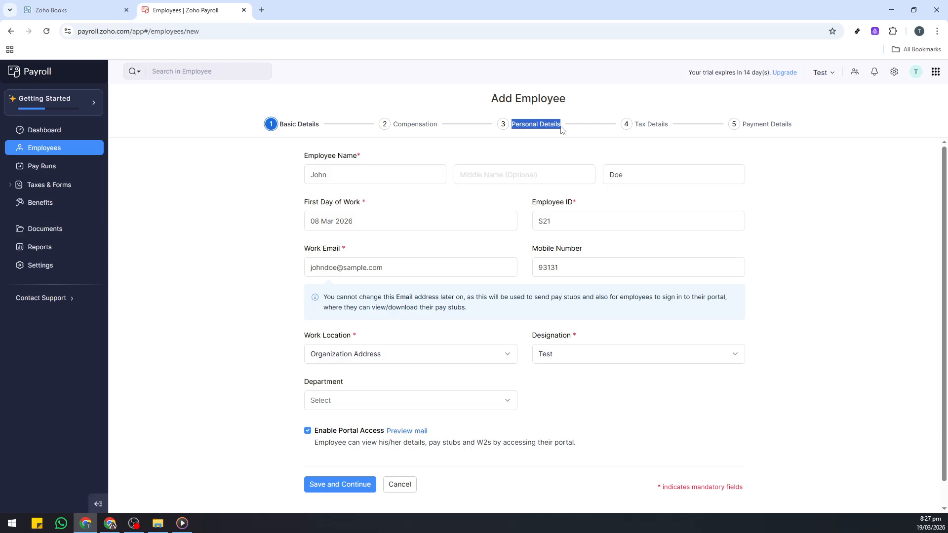
click(583, 139)
Step: Leave the new employee form without saving and sort the active employee list by employee name
click(76, 157)
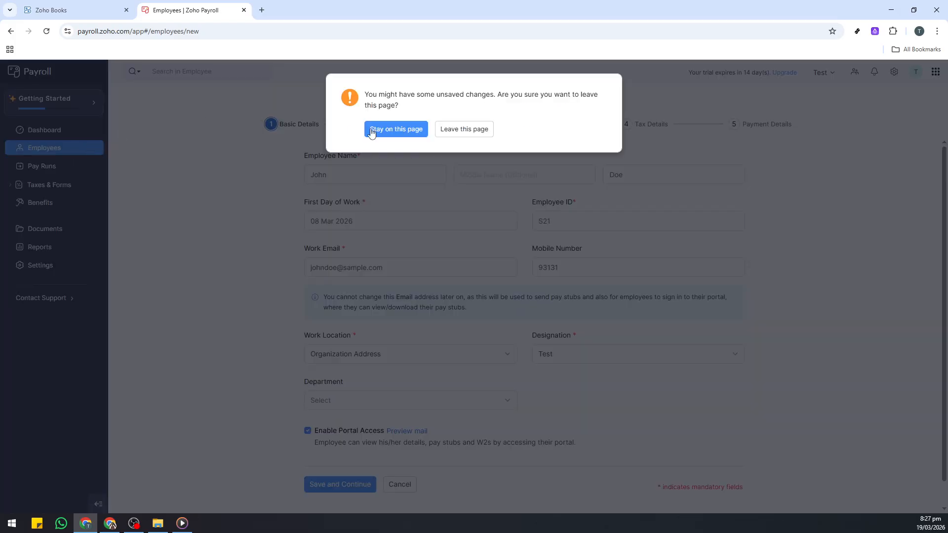
click(452, 134)
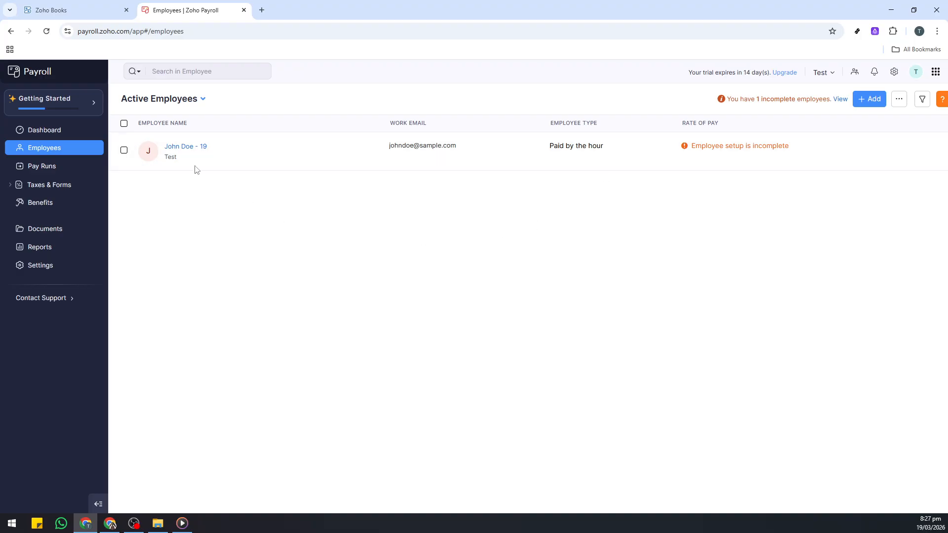
click(150, 123)
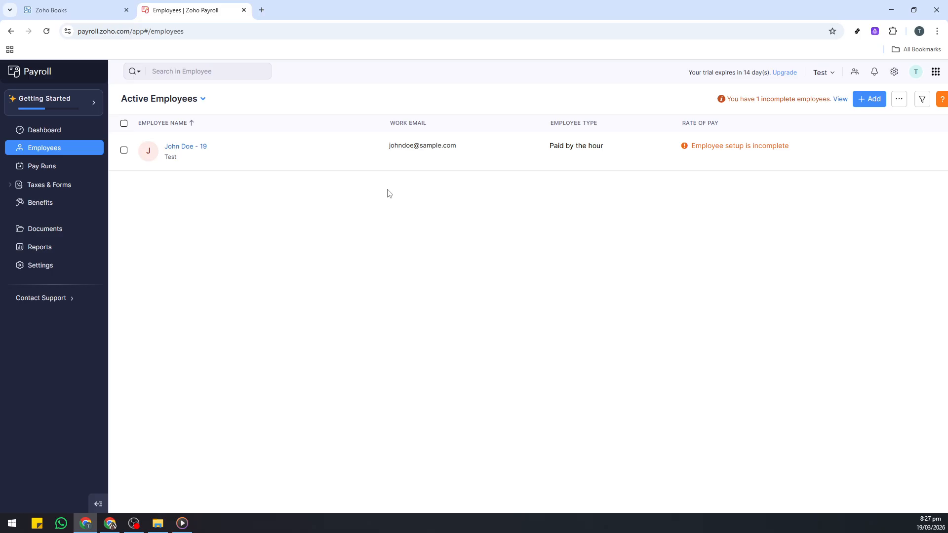